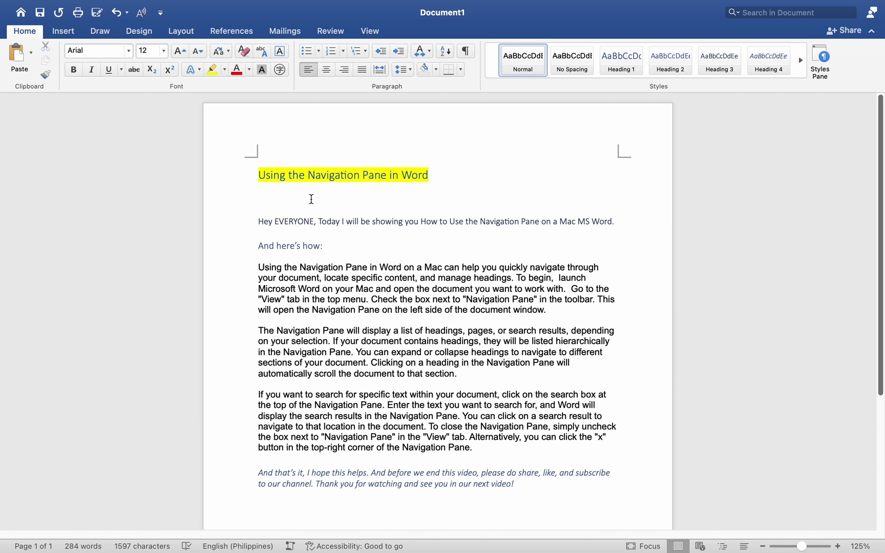
Turn on the Navigation Pane from the View tab, showing the page thumbnail.
left_click(369, 31)
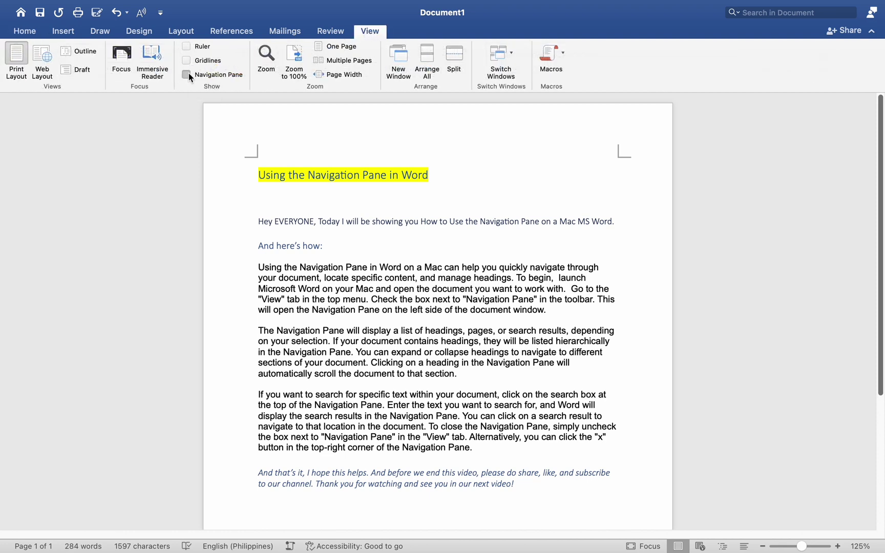
left_click(189, 73)
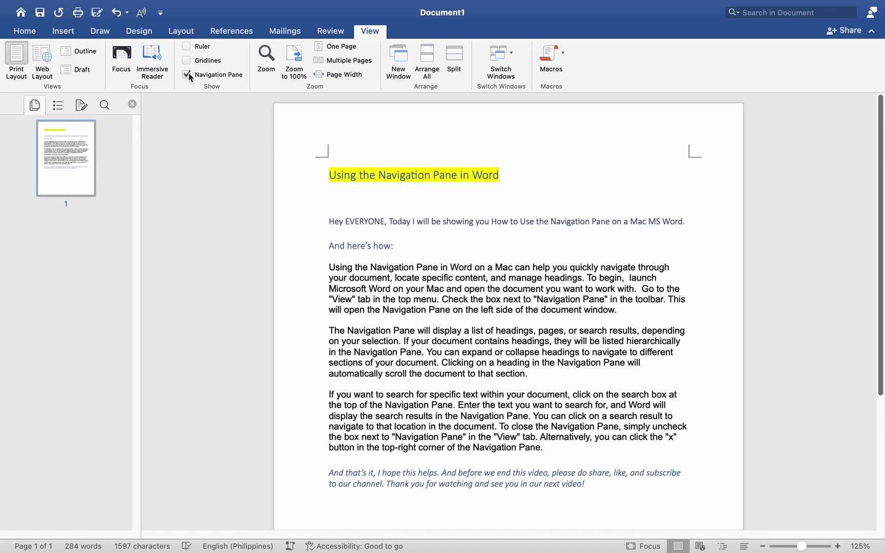
Show the document's headings list in the Navigation Pane, briefly switching to another pane view.
left_click(58, 104)
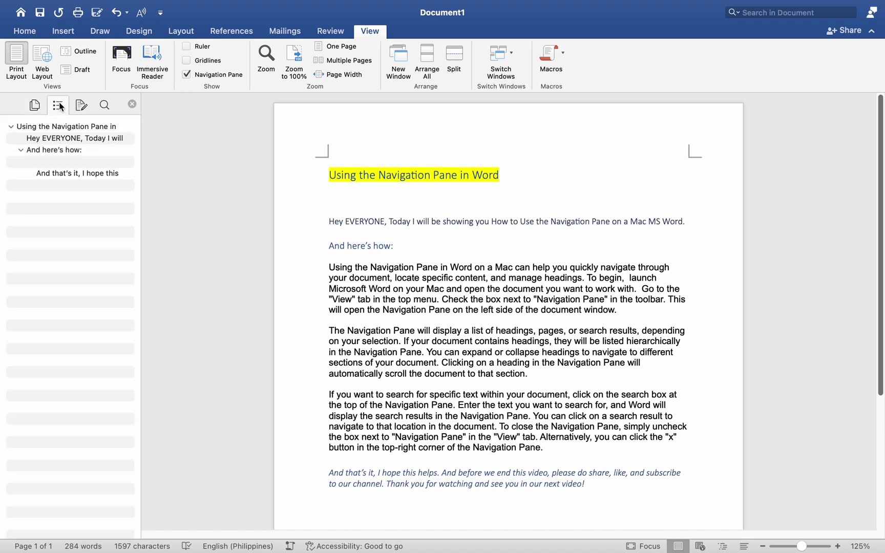
left_click(82, 105)
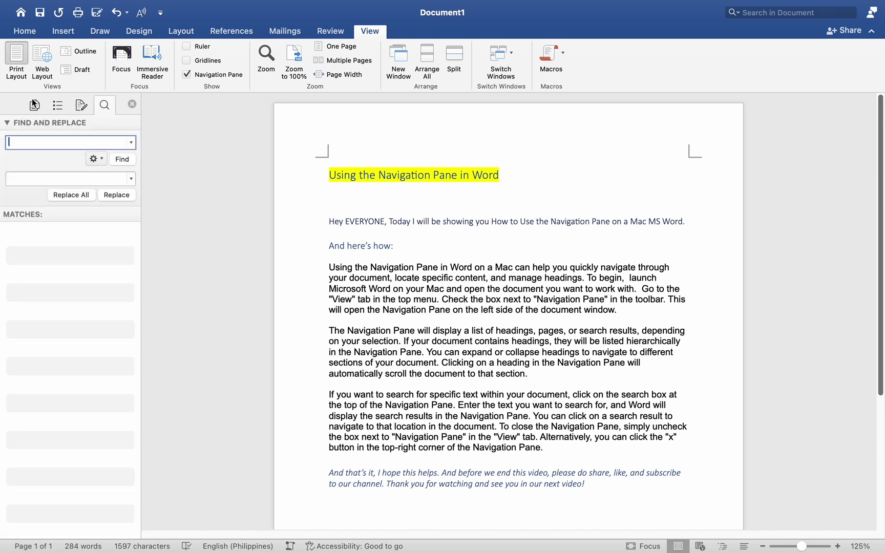
left_click(58, 104)
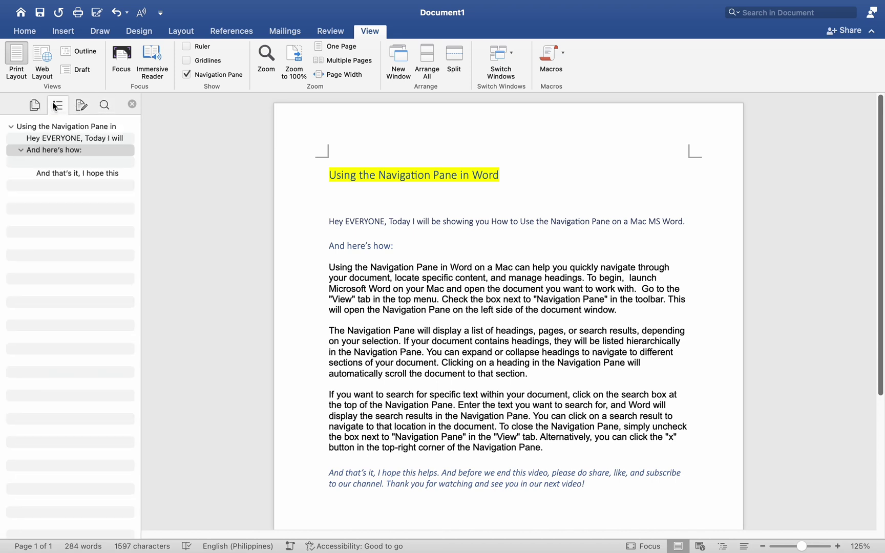
Jump between the 'Hey EVERYONE', 'And here's how:' and 'And that's it' sections, ending on the title.
left_click(64, 139)
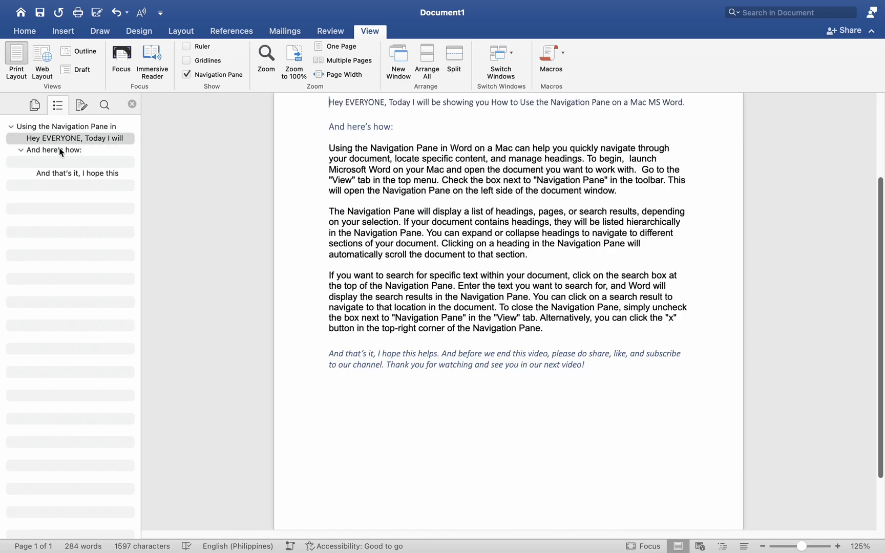
left_click(60, 151)
left_click(60, 171)
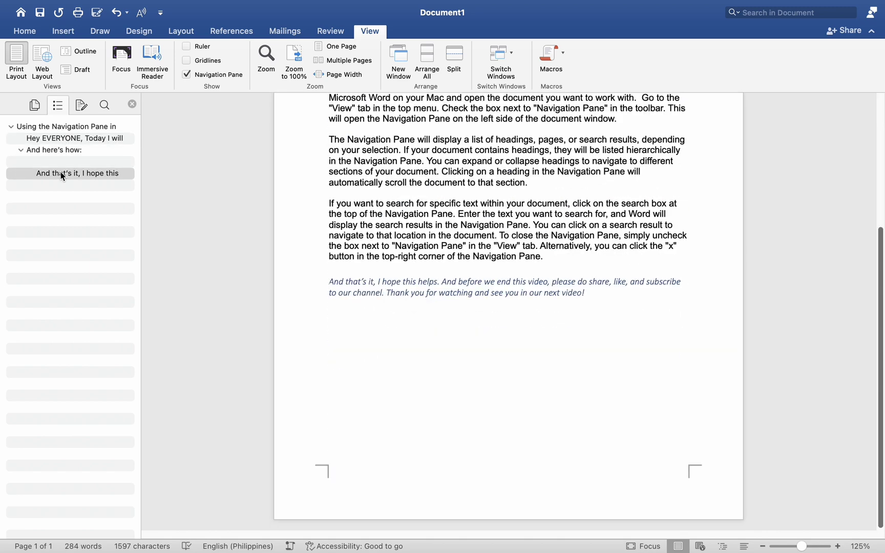
left_click(57, 150)
left_click(59, 129)
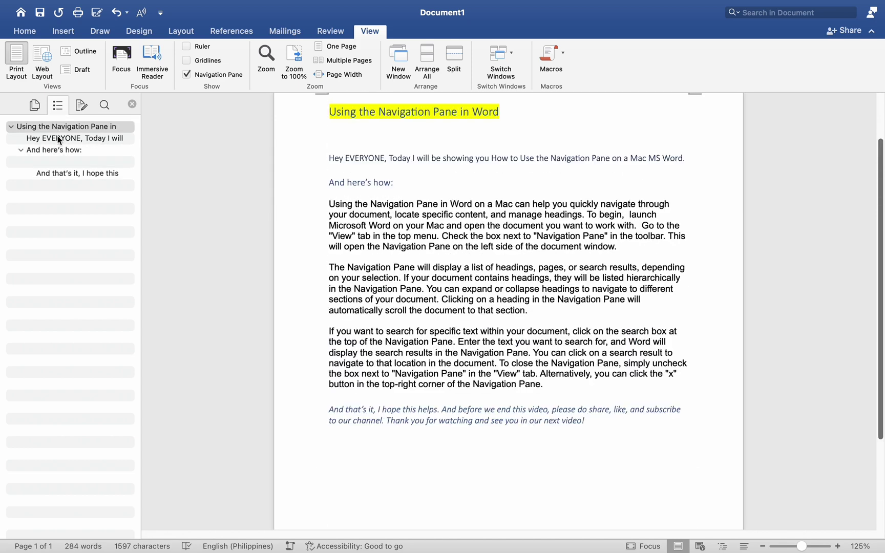
left_click(58, 138)
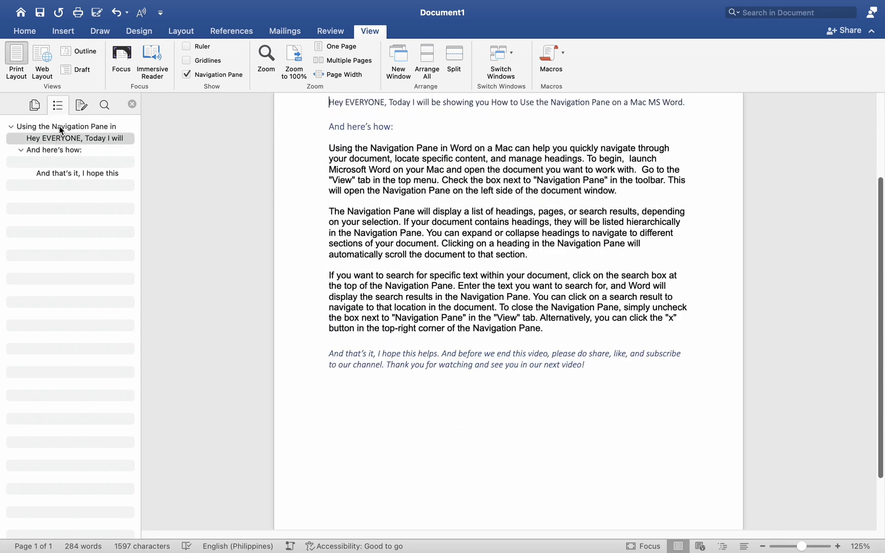
left_click(61, 127)
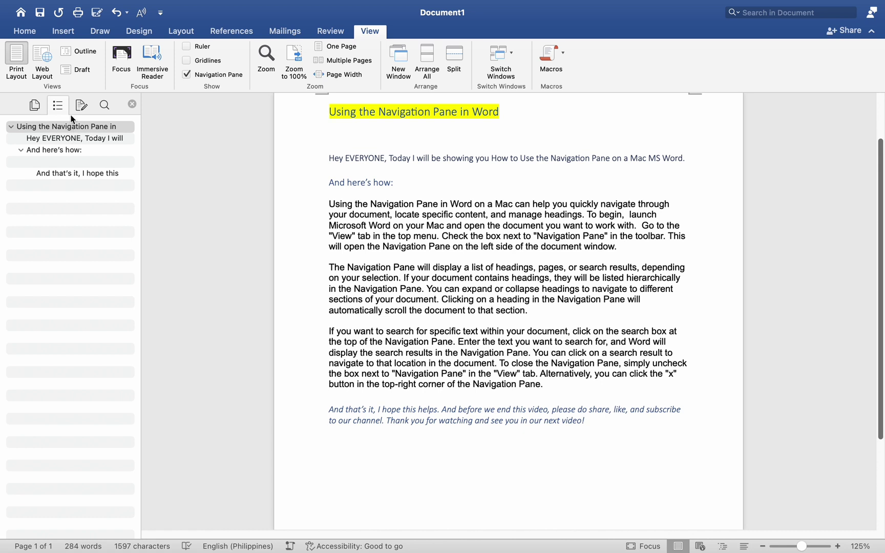
Search the pane for 'navigation' and jump to its third and fifth matches.
left_click(104, 106)
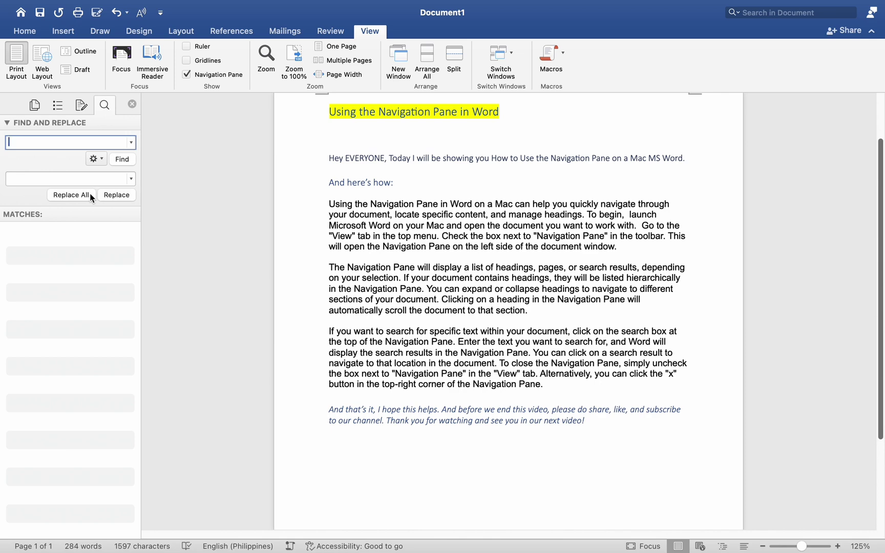
type("navigation")
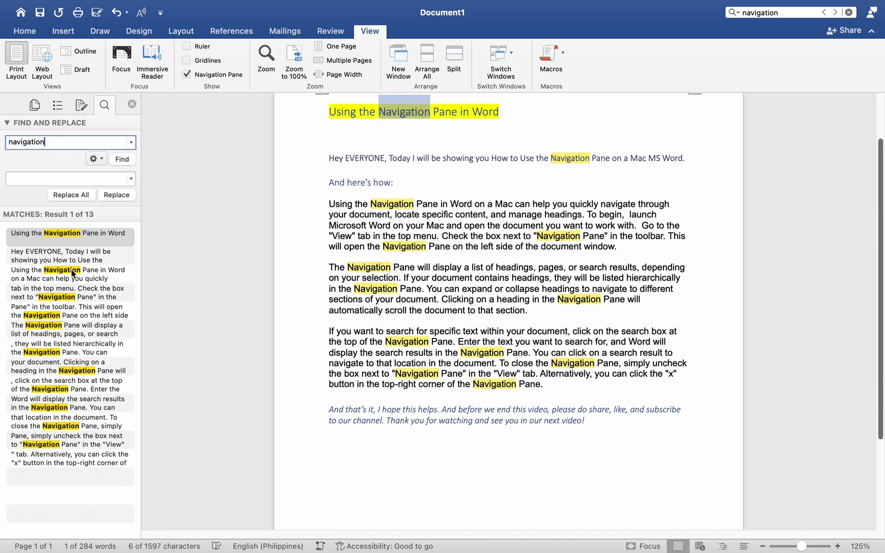
left_click(73, 274)
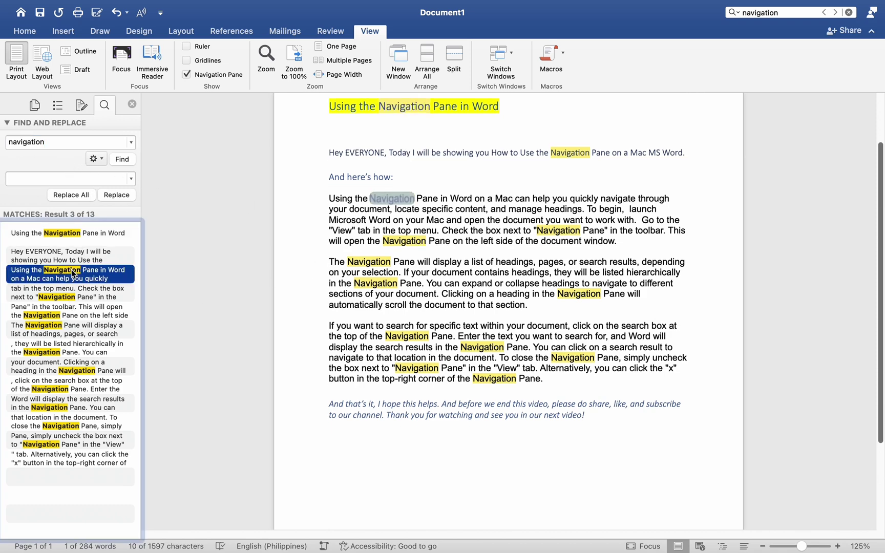
left_click(60, 315)
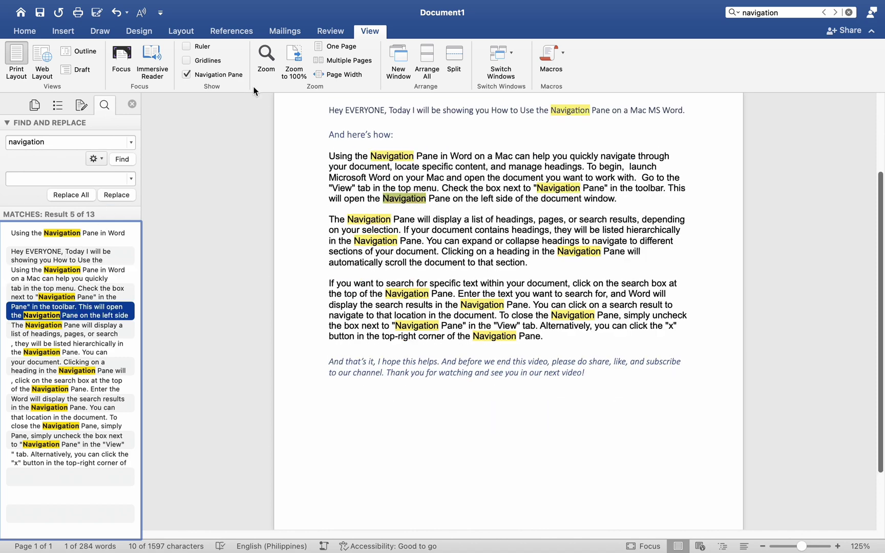
Close the Navigation Pane after briefly reopening it, then place the caret in the body text.
left_click(189, 74)
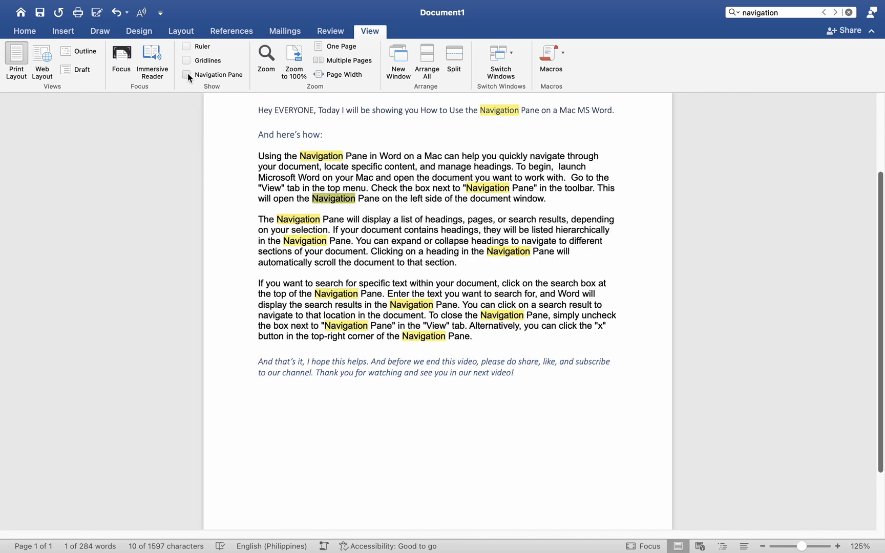
left_click(187, 74)
left_click(104, 105)
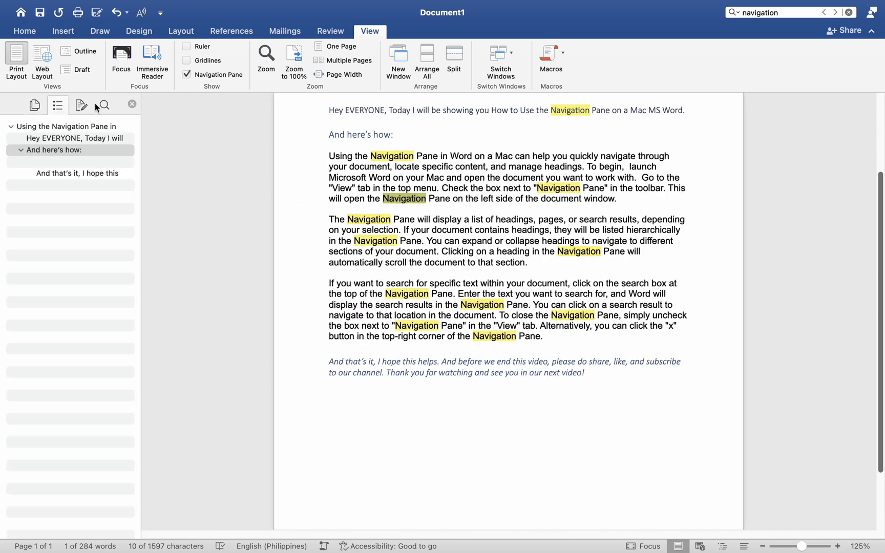
left_click(131, 105)
scroll(415, 273, "up", 5)
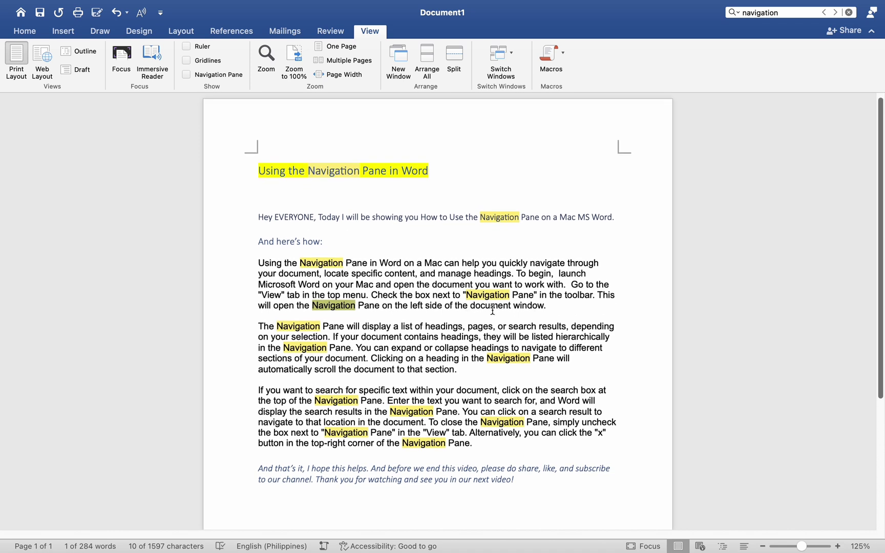
left_click(484, 391)
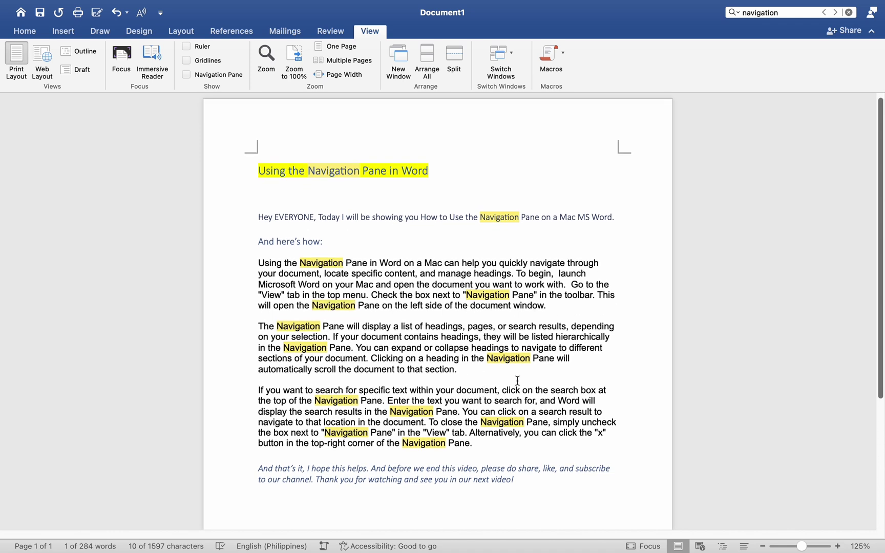